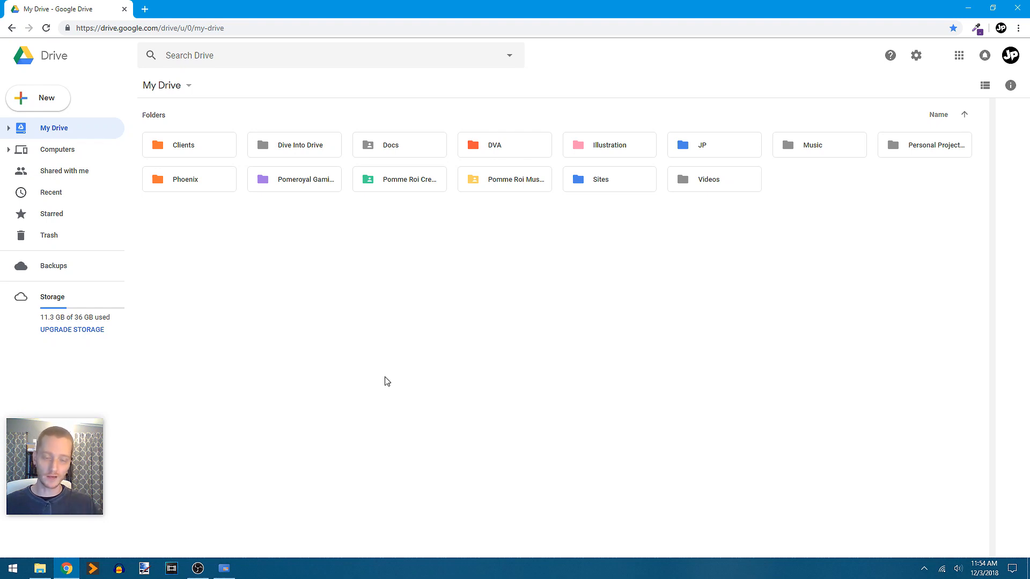
- Create a blank Google Slides presentation from My Drive and dismiss the theme selection
right_click(440, 277)
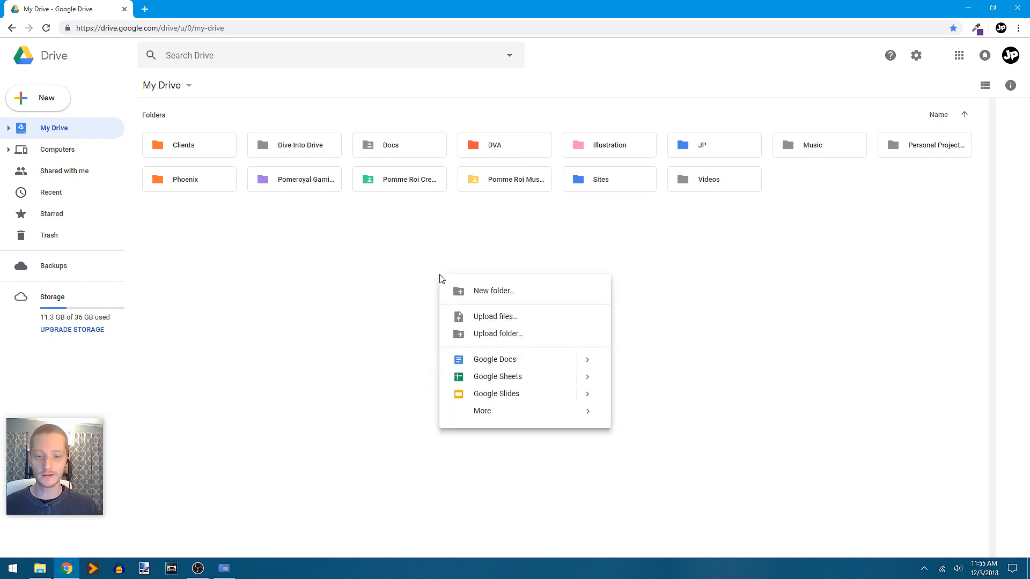
click(529, 399)
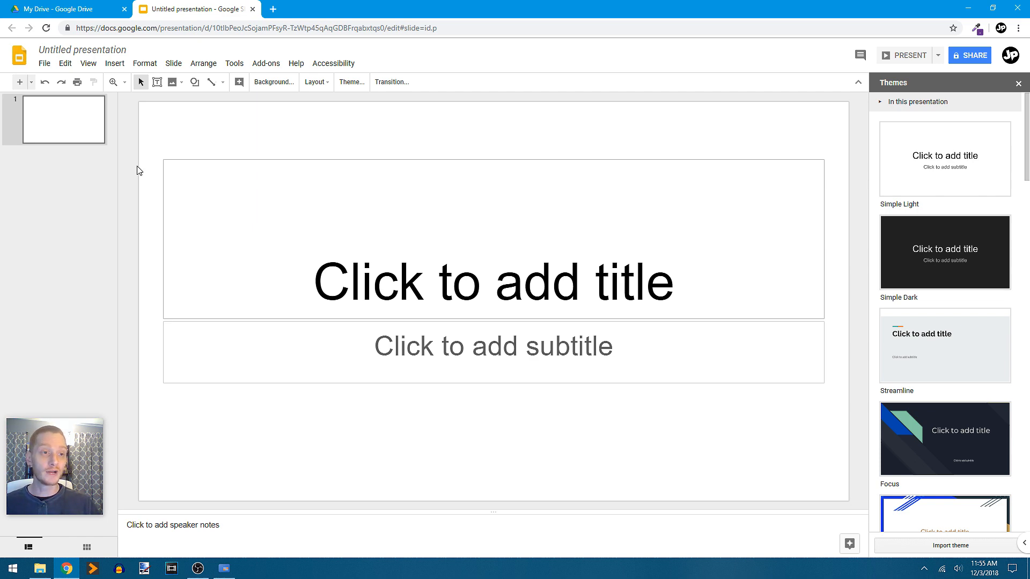
click(1018, 83)
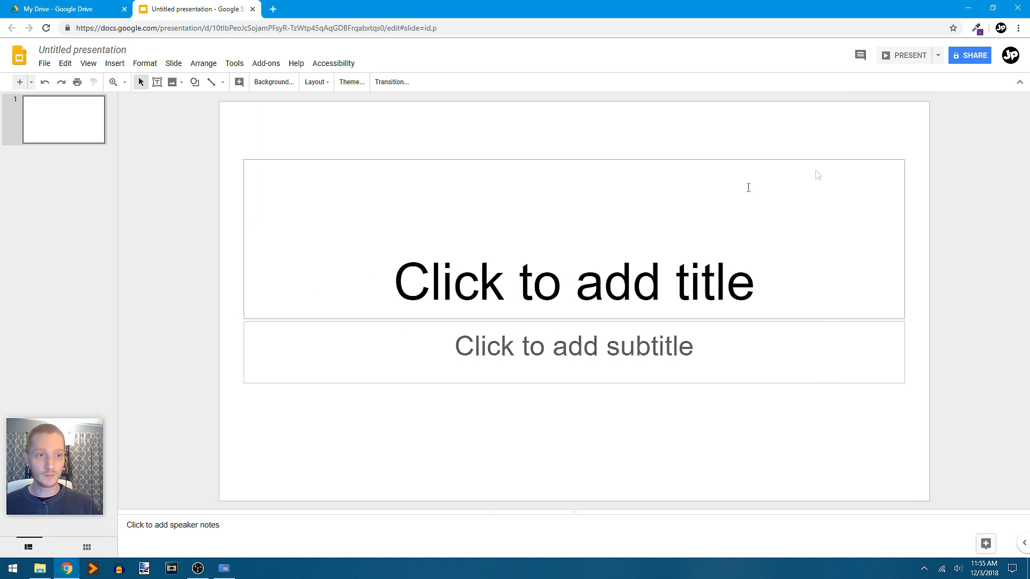
- Delete the title and subtitle placeholders from the slide and hide the speaker notes
drag(169, 126, 601, 419)
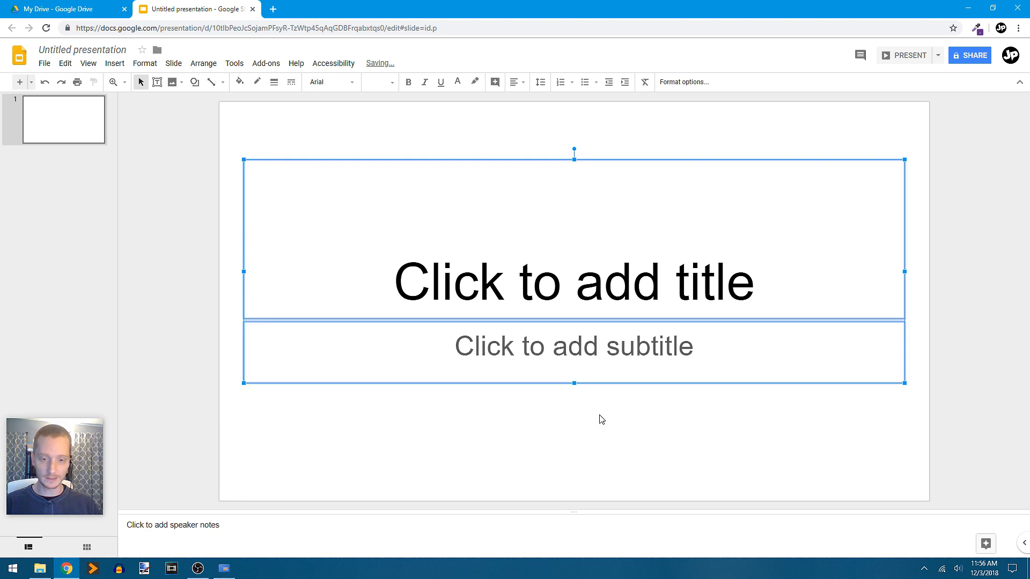
key(Delete)
click(89, 64)
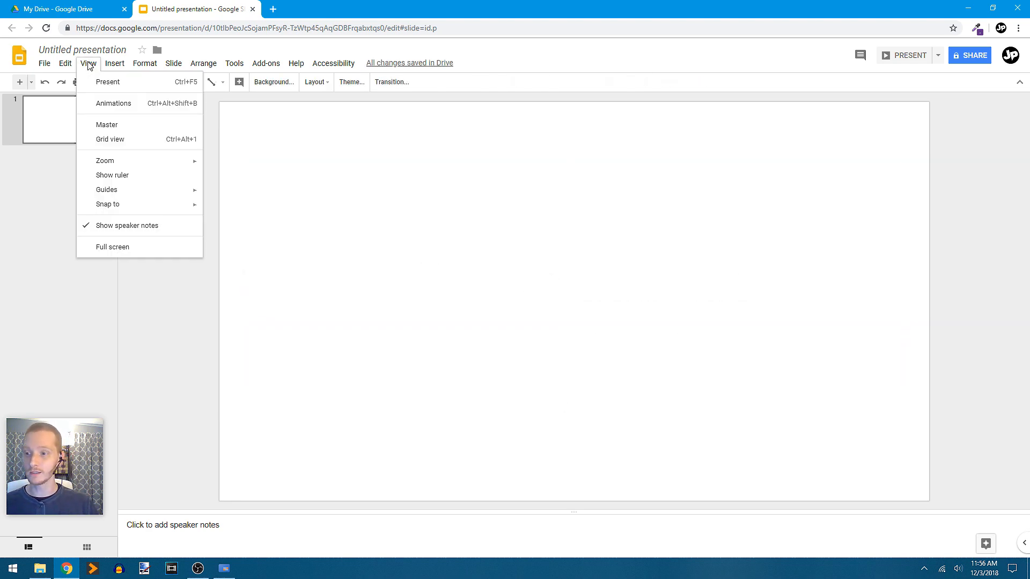
click(105, 226)
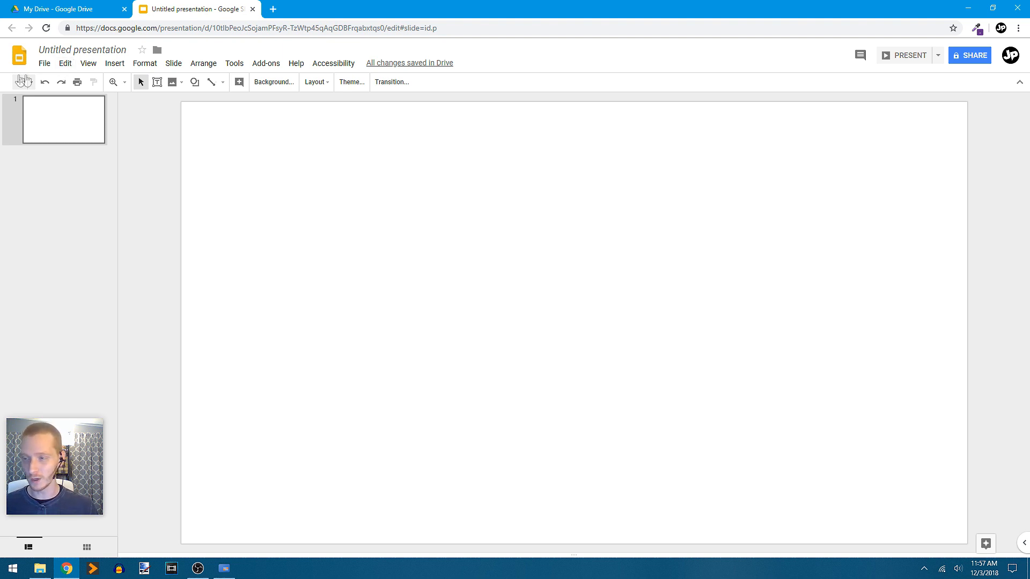
- Set the presentation's page size to a custom 8.5 × 11 inches
click(44, 69)
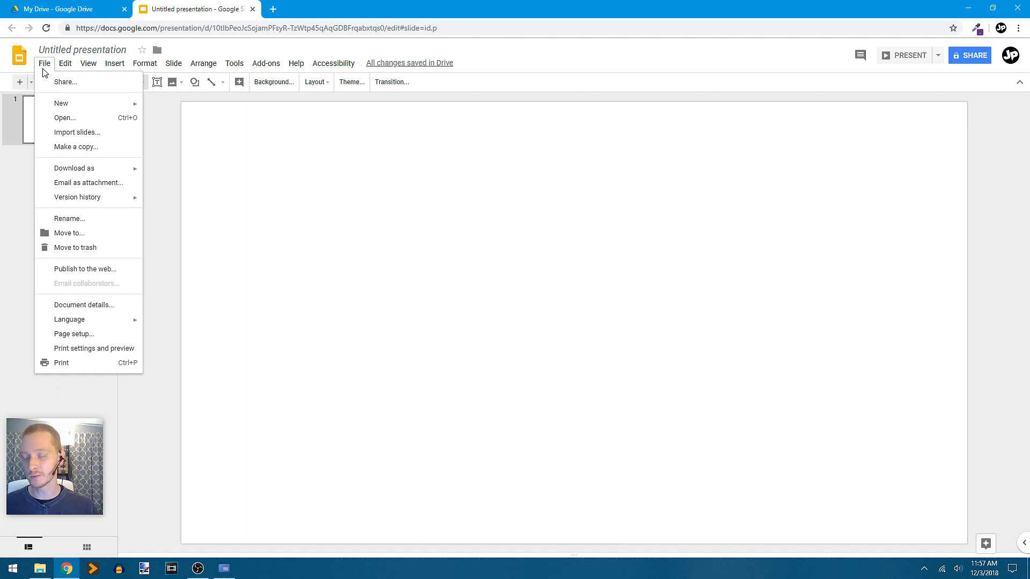
click(69, 339)
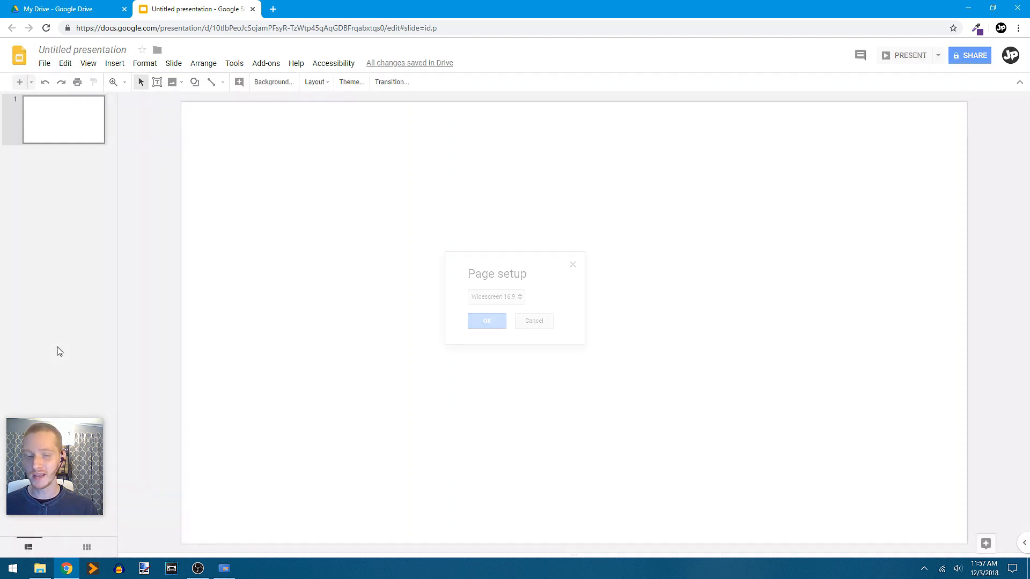
click(496, 295)
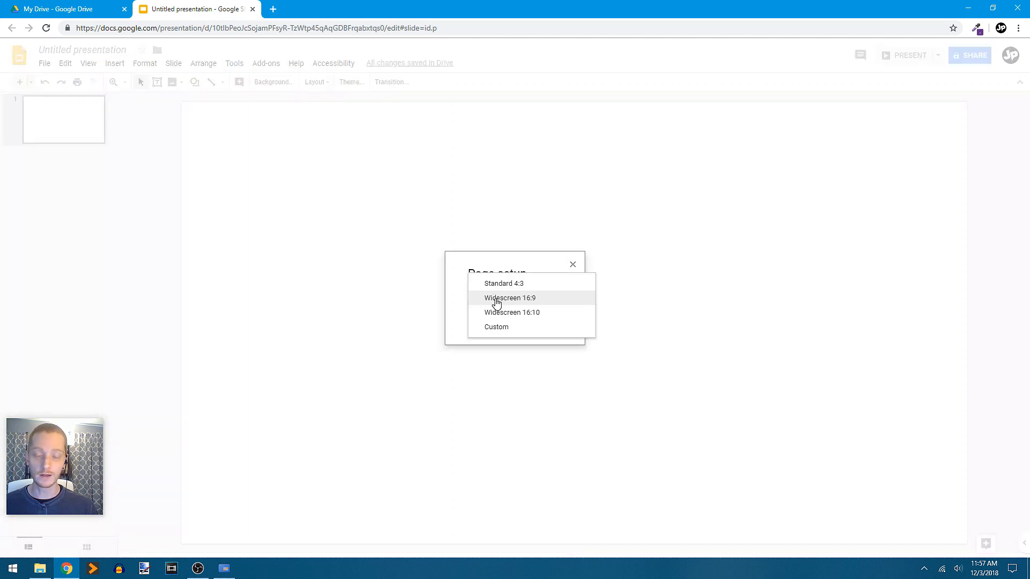
click(499, 329)
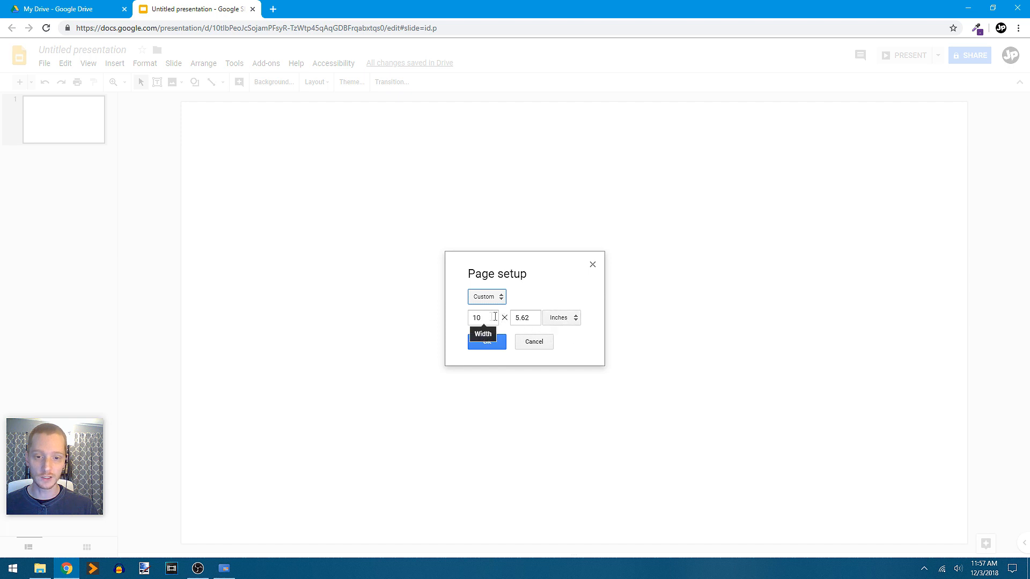
drag(488, 315, 460, 320)
text(8.5)
drag(538, 318, 498, 316)
text(11)
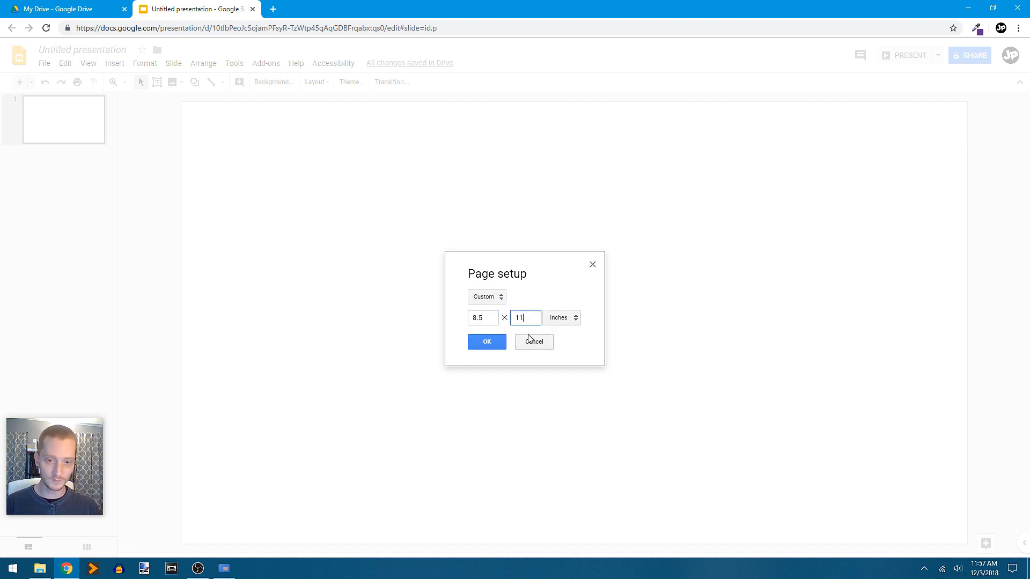
click(487, 344)
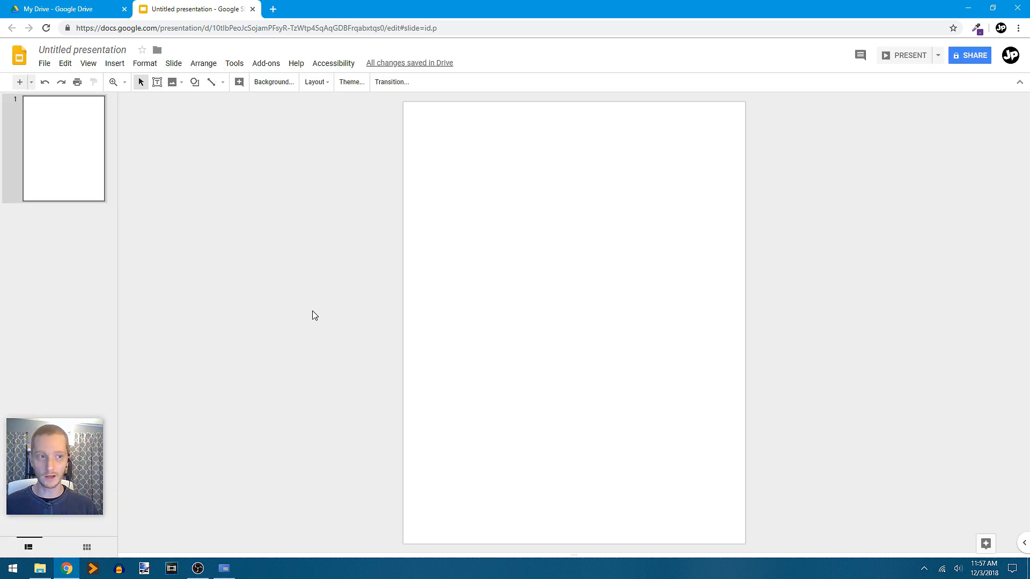
- Draw a rectangle about 5.8 in wide and 3.1 in high on the upper half of the page
click(196, 86)
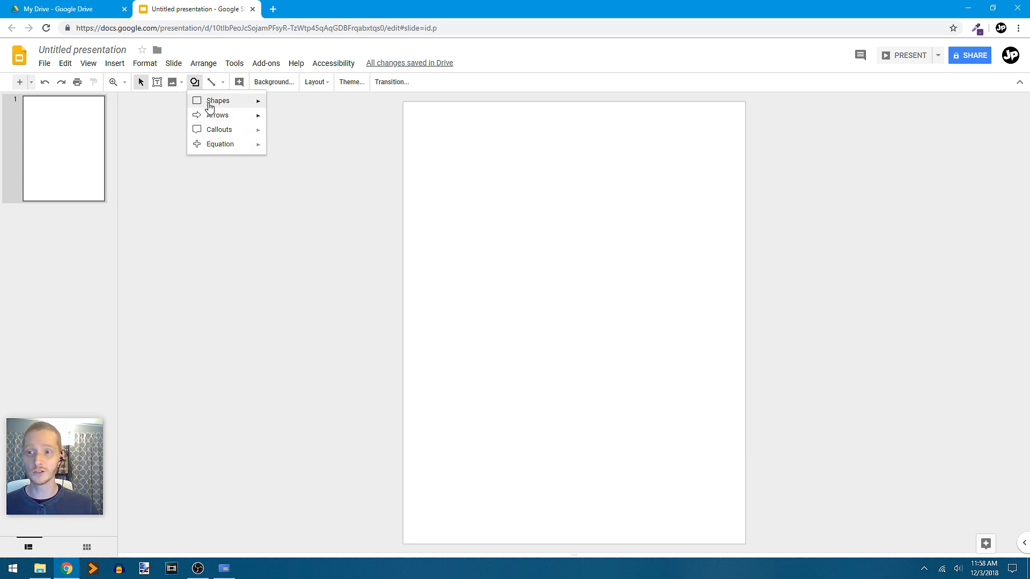
mouse_move(217, 104)
click(275, 106)
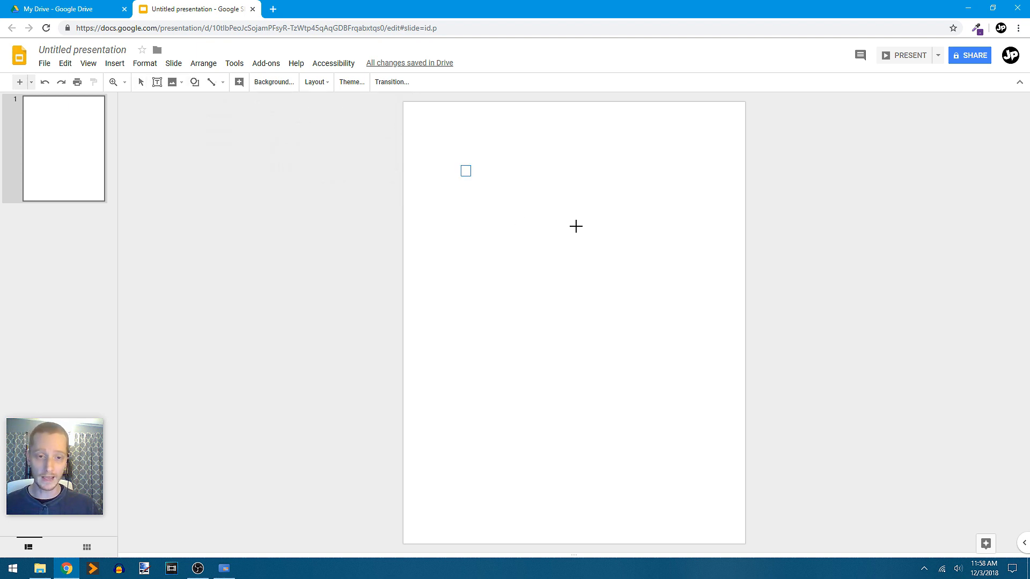
drag(461, 166, 693, 289)
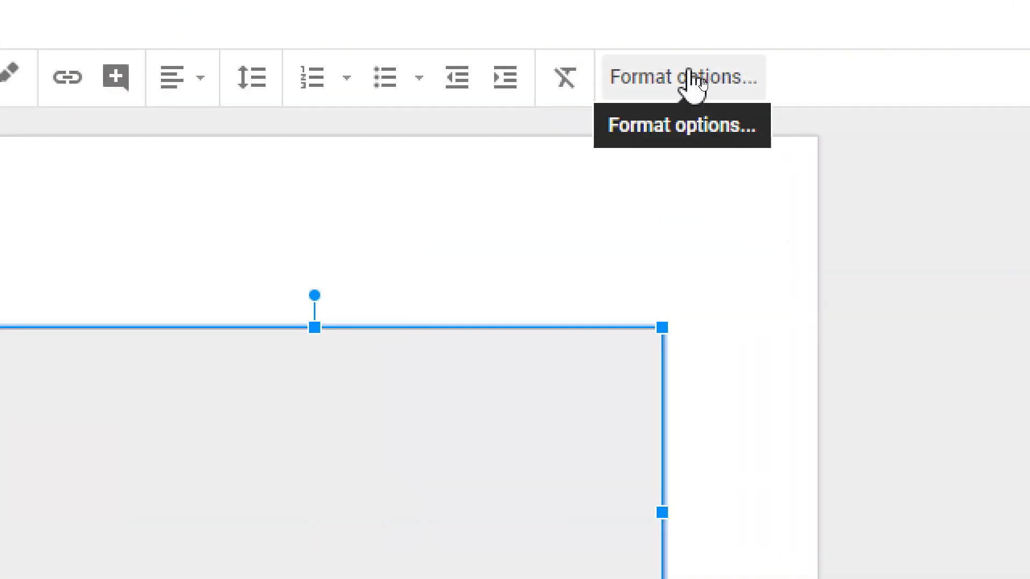
- Set the rectangle's width and height to 4 in each in its size and position options
click(691, 81)
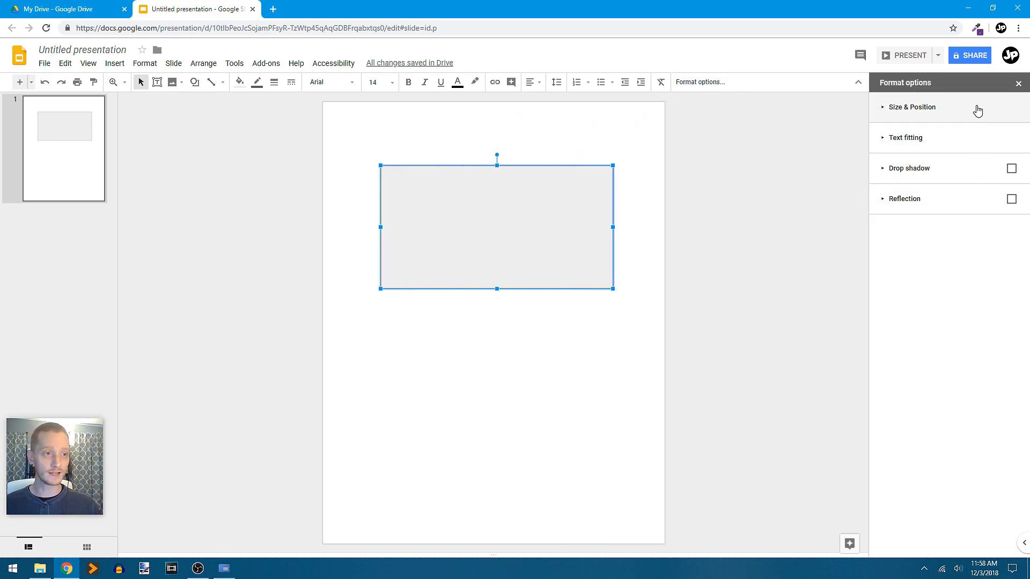
click(889, 110)
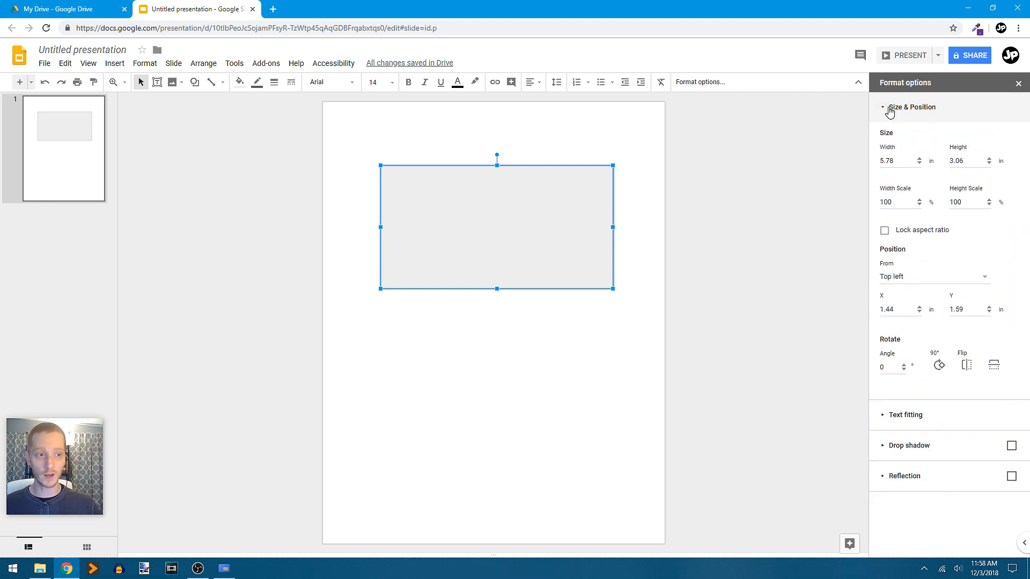
click(903, 163)
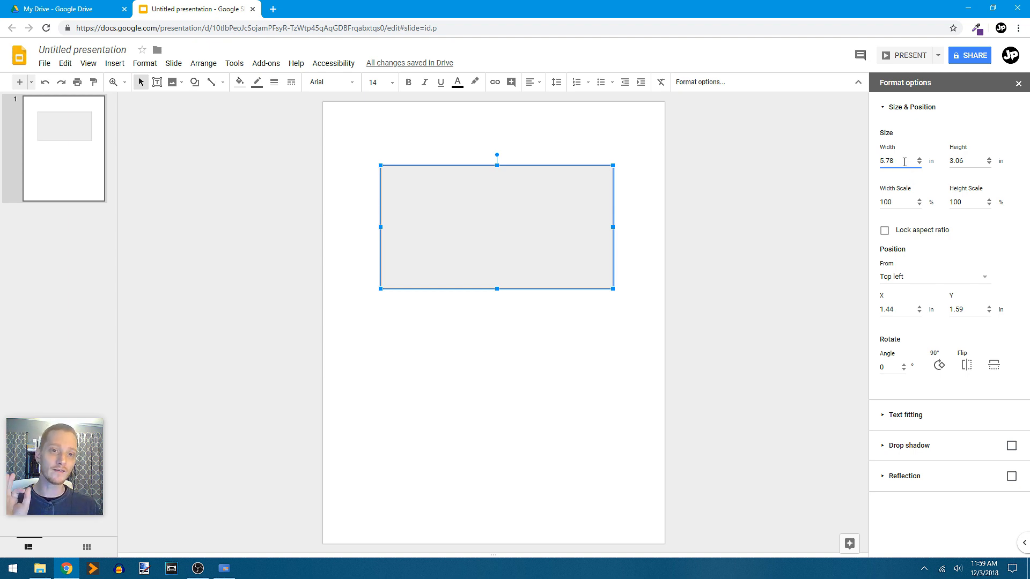
double_click(885, 161)
text(4)
key(Tab)
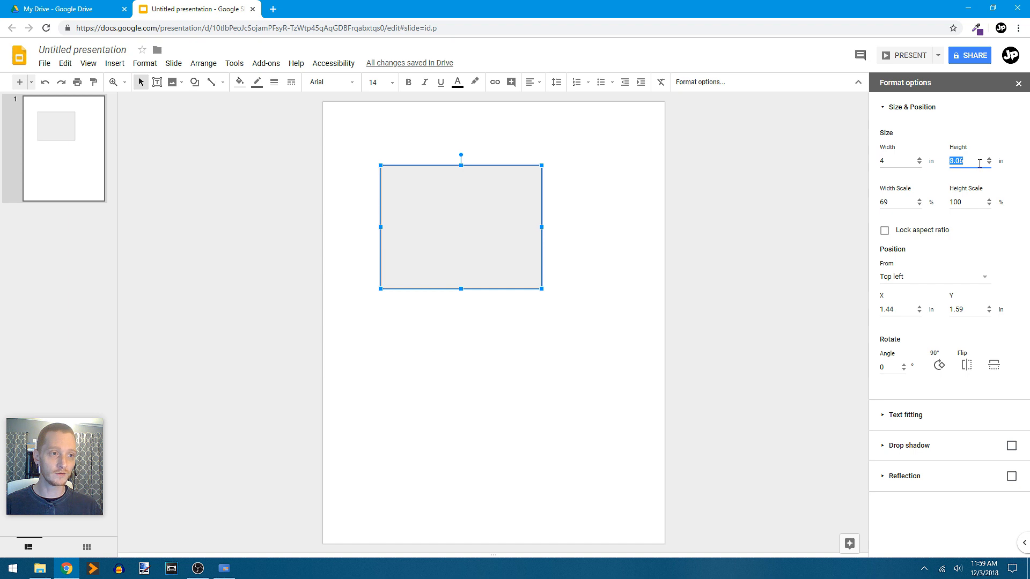
text(4)
click(753, 223)
click(460, 239)
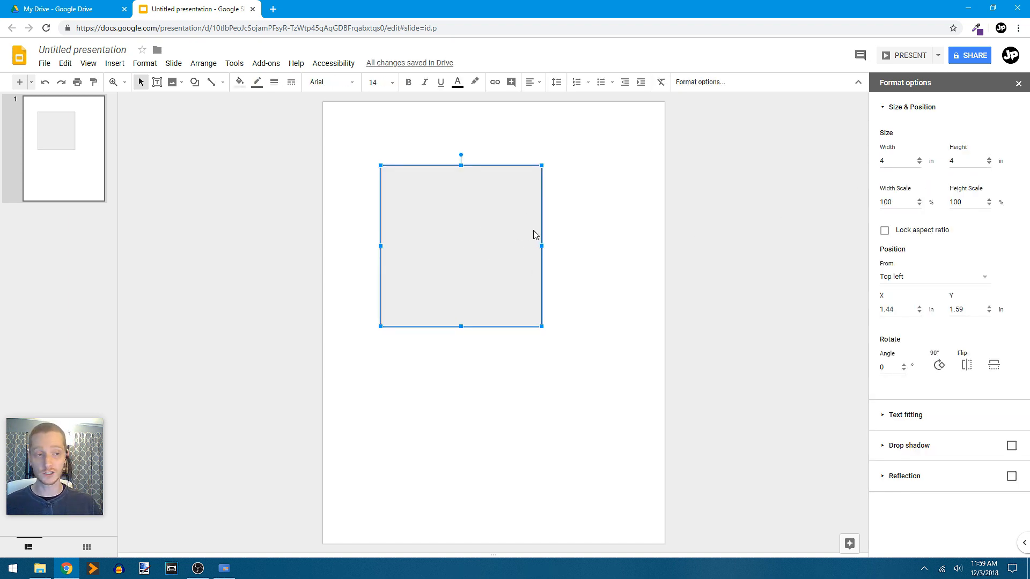
- Place a duplicate of the square below the original and center the pair on the page
drag(466, 248, 526, 414)
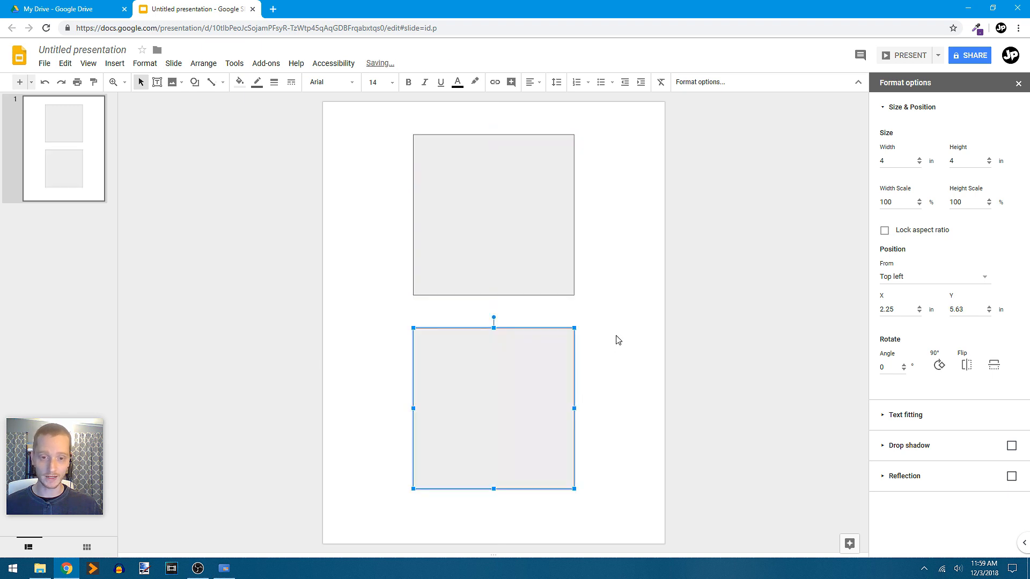
click(616, 338)
drag(601, 232, 504, 400)
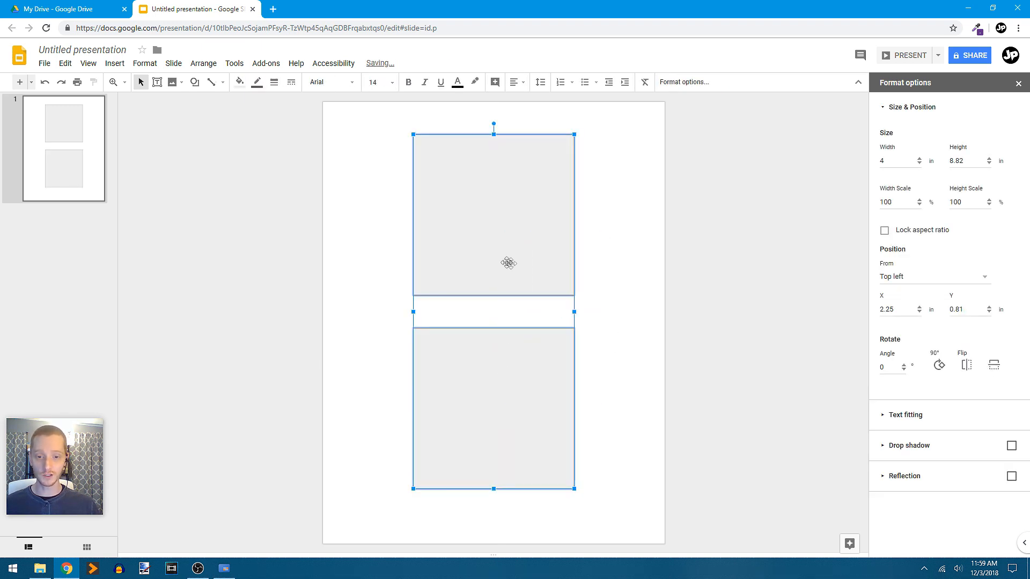
drag(504, 264, 503, 275)
click(718, 254)
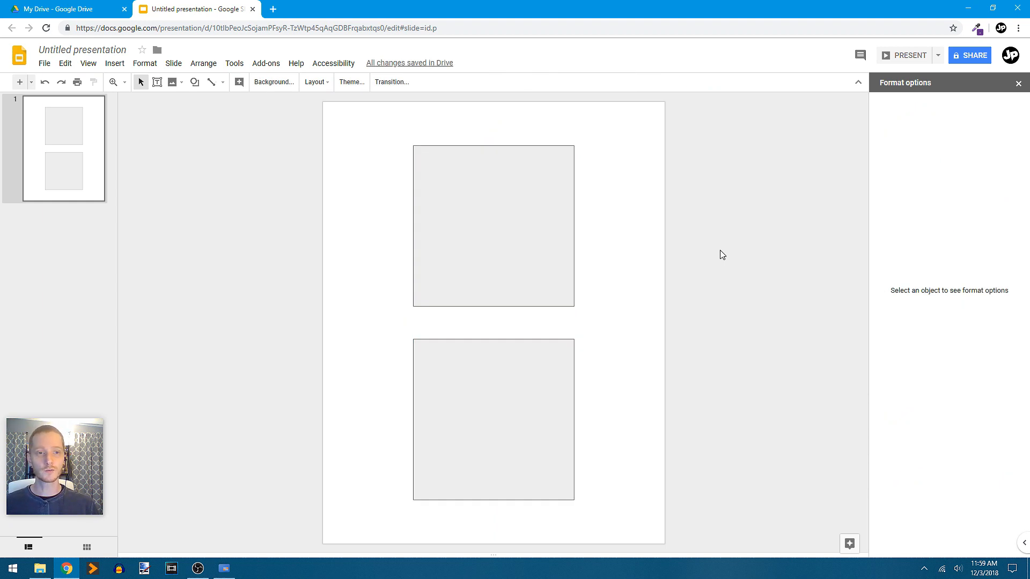
- Try rotating the upper square to 35° and by two further 90° turns, and reset its angle to 0°
click(495, 240)
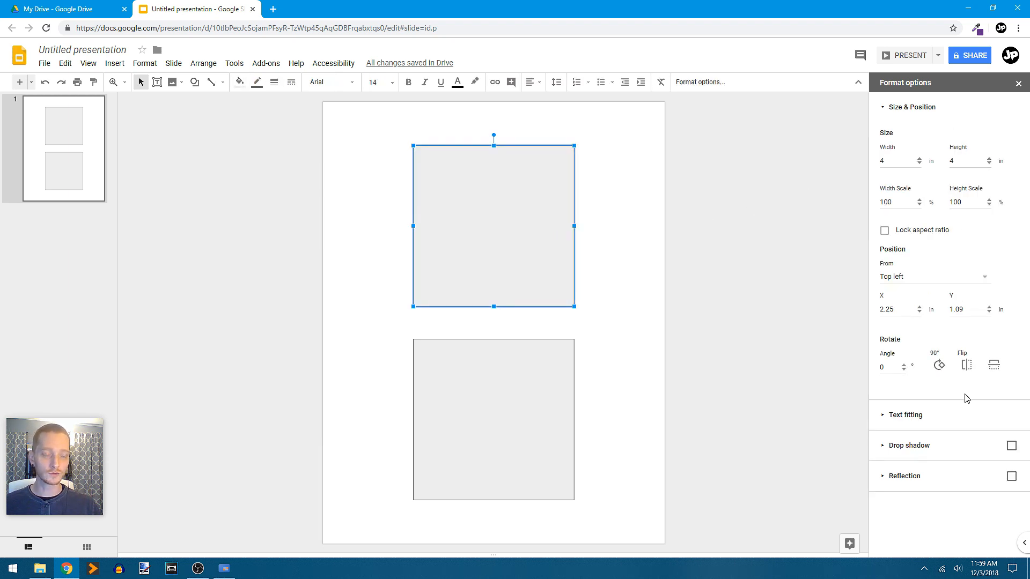
click(889, 368)
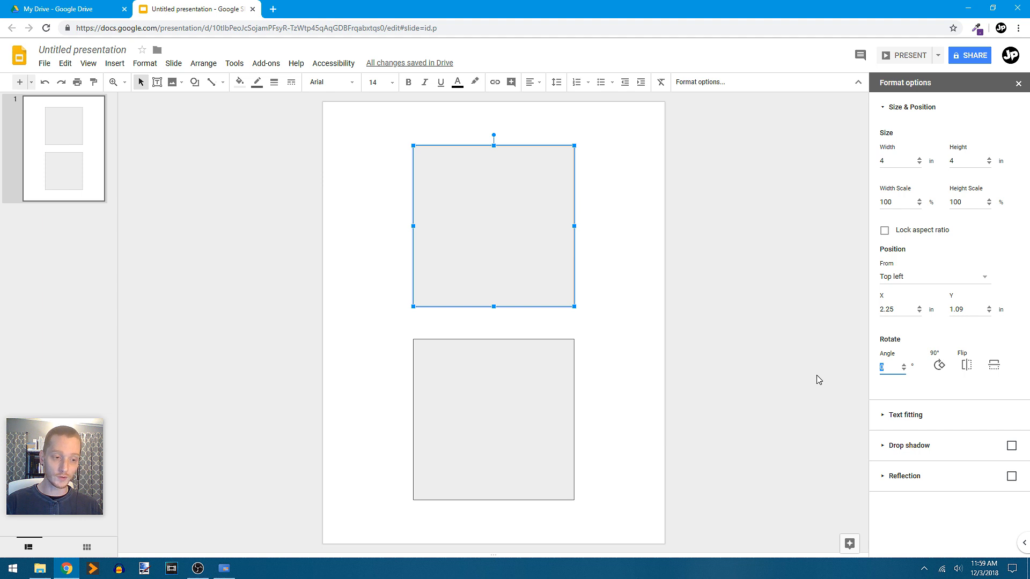
text(35)
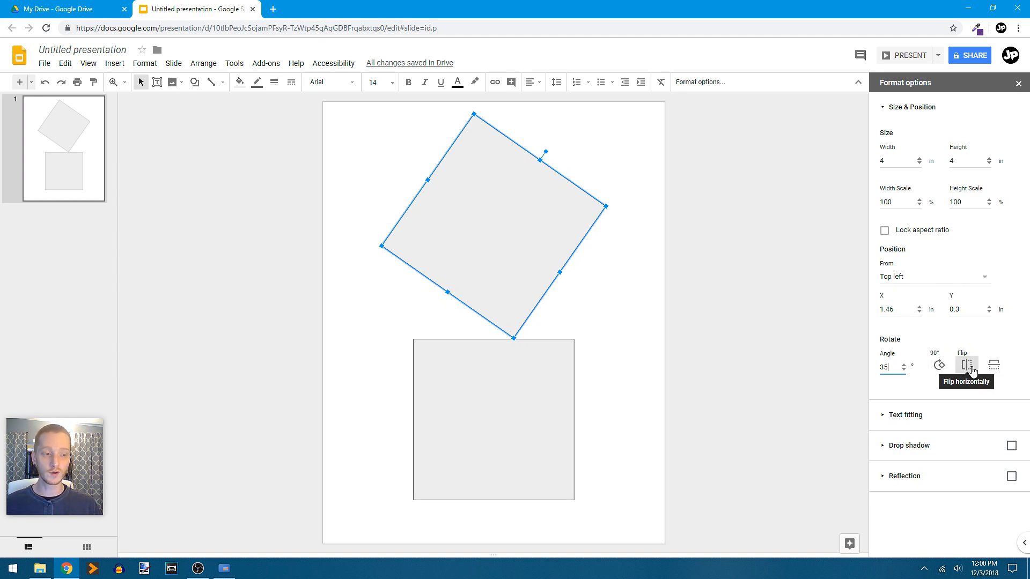
click(939, 368)
click(940, 368)
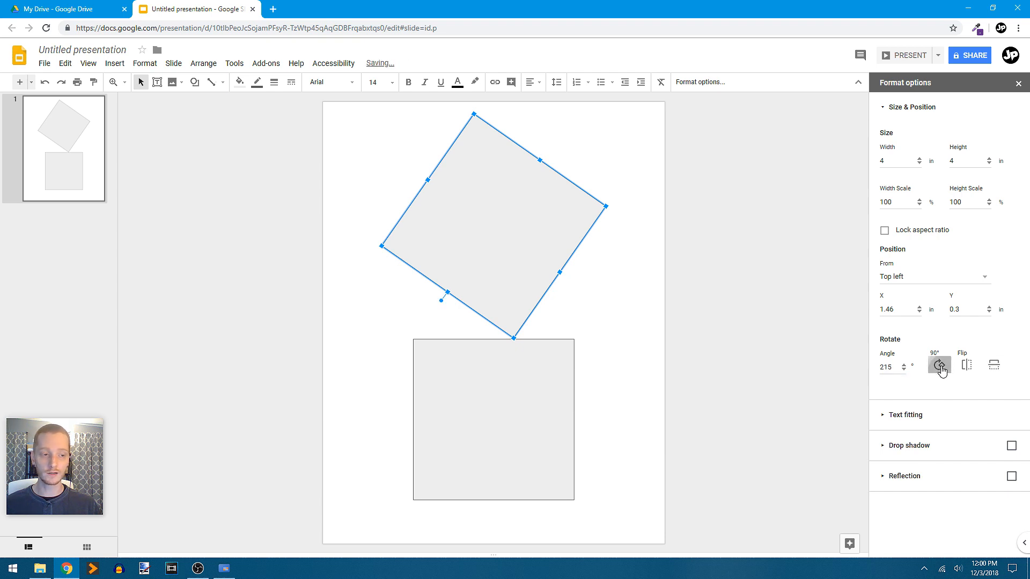
double_click(890, 368)
text(0)
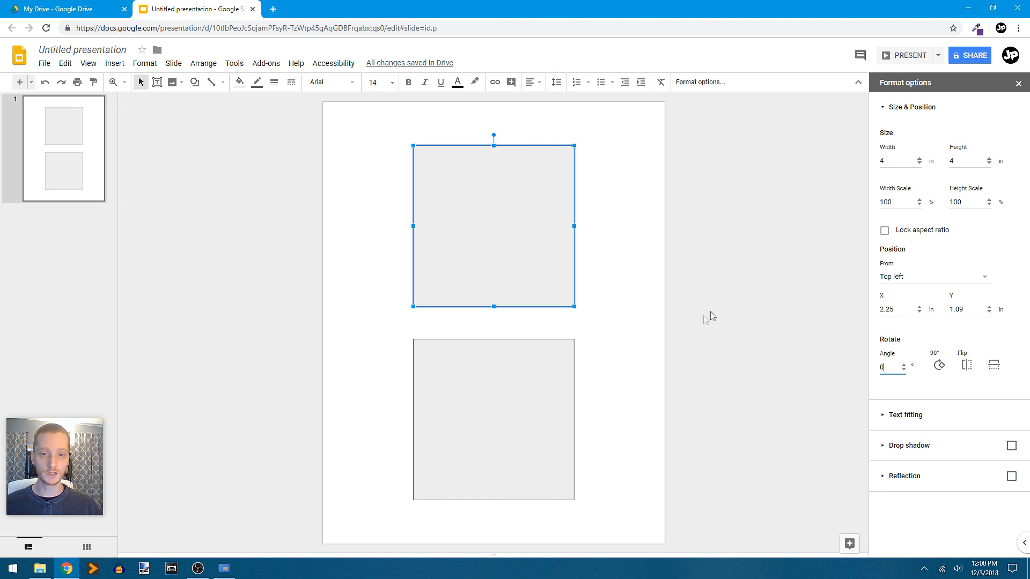
- Lock the upper square's aspect ratio and set its width to 2 in
click(884, 231)
key(Escape)
click(555, 225)
drag(901, 160, 846, 160)
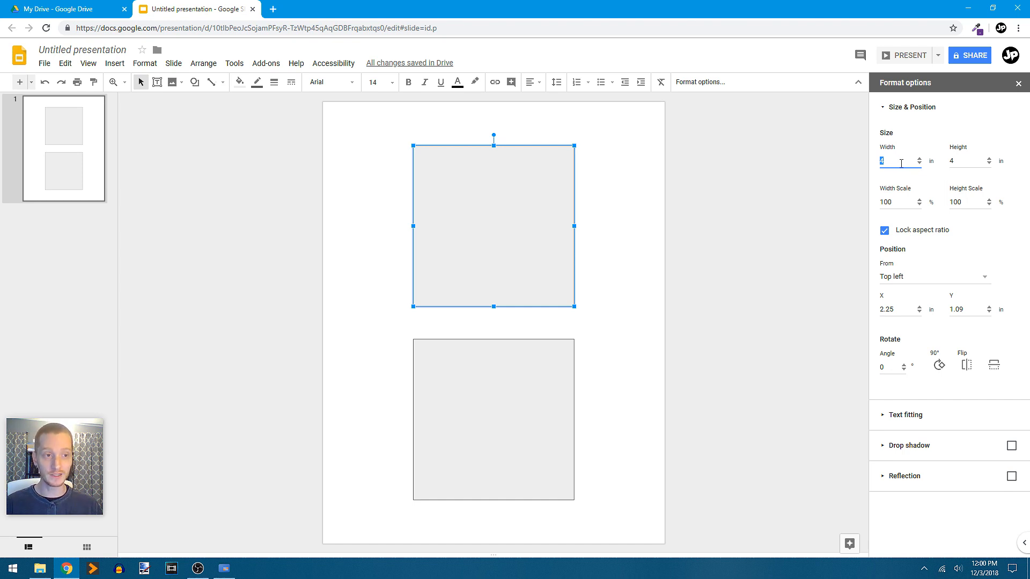
text(2)
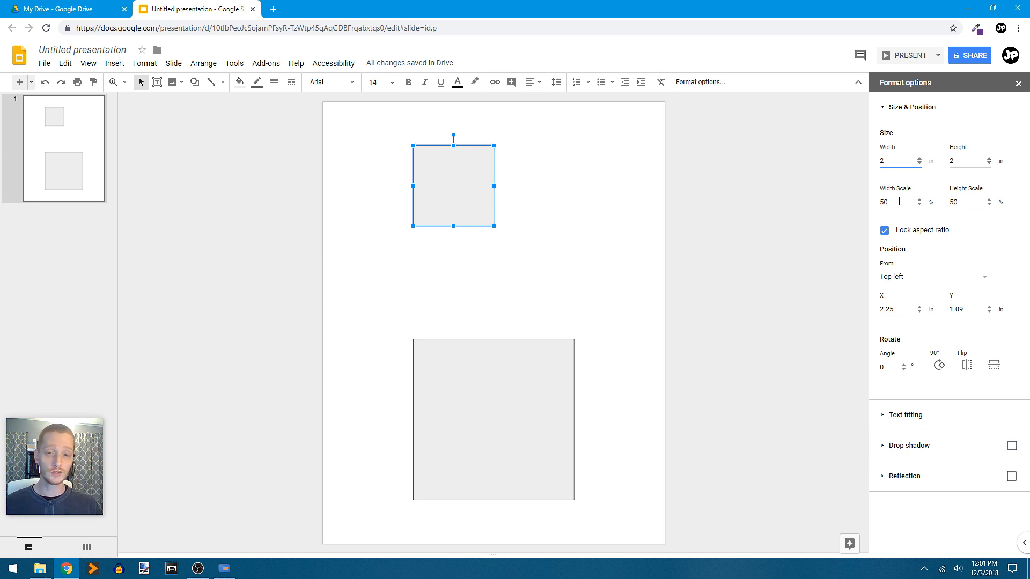
- Set the upper square's width scale to 25% and reselect the square
double_click(899, 202)
text(25)
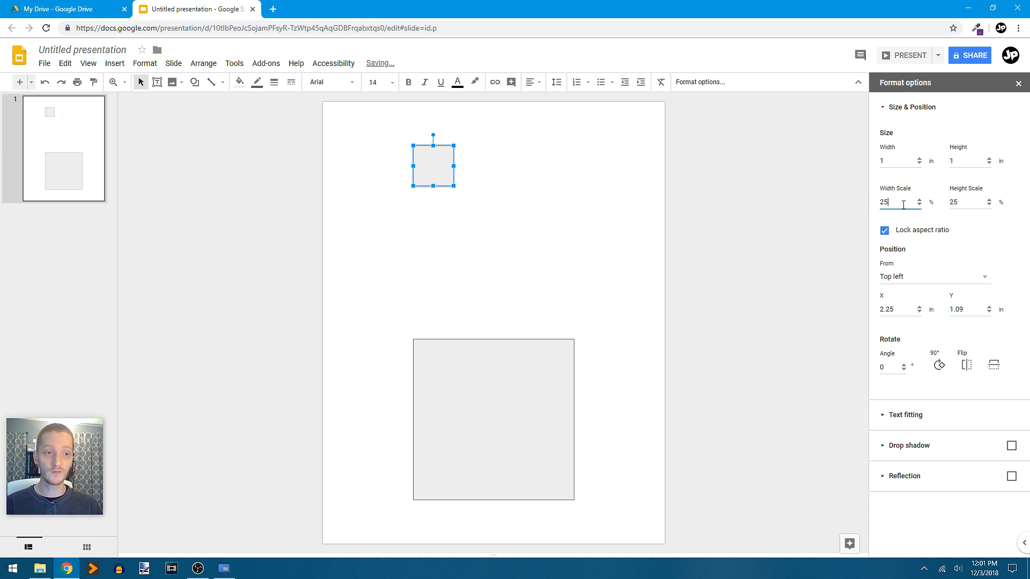
click(823, 211)
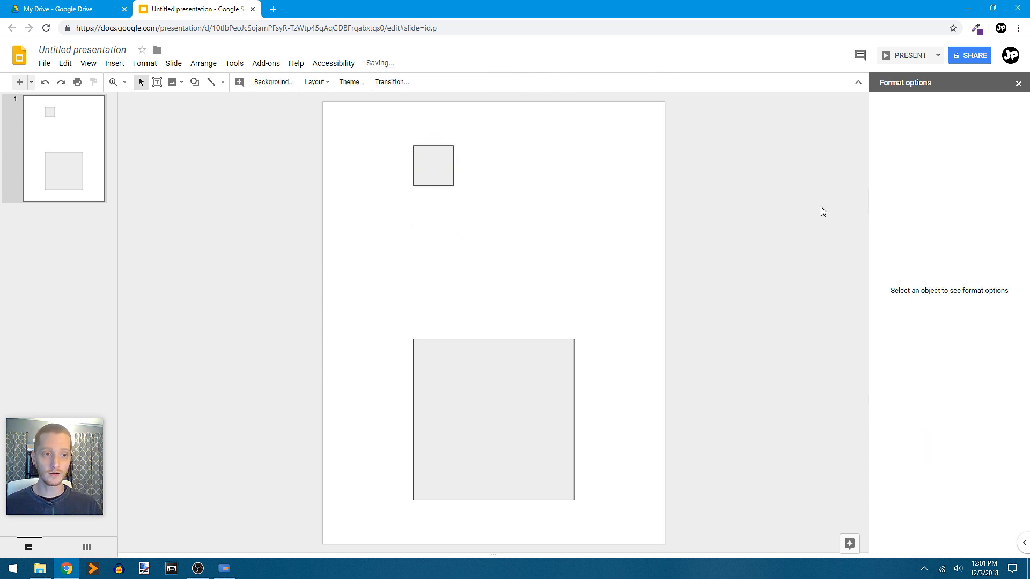
click(437, 176)
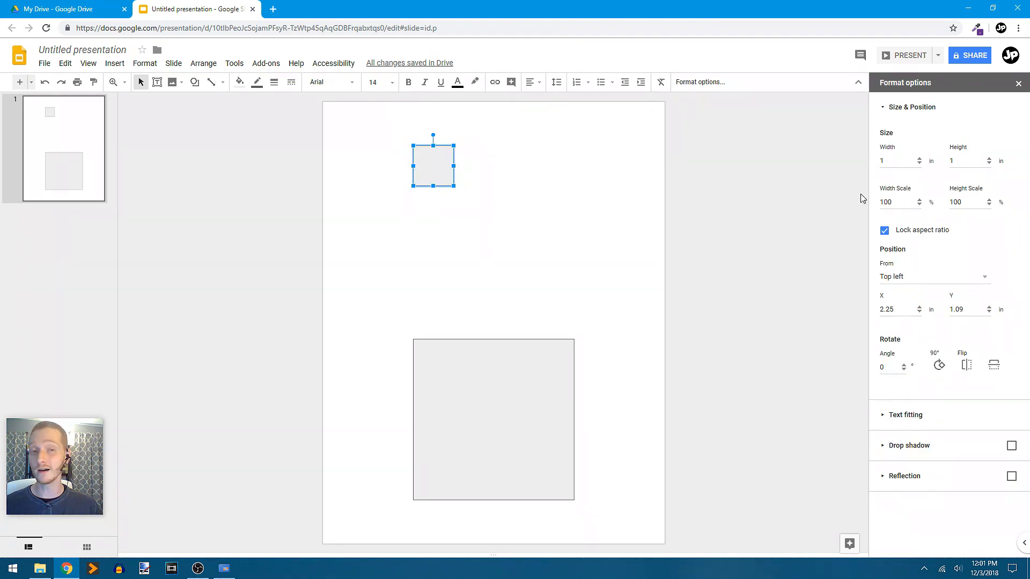
- Undo the upper square's resizing and delete both squares from the page
key(ctrl+z)
click(267, 282)
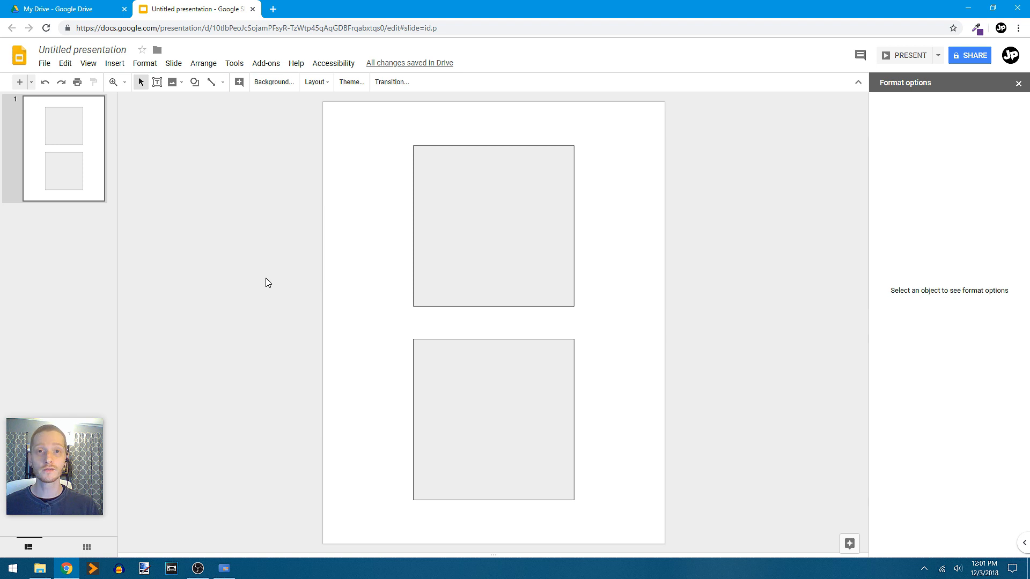
drag(313, 169, 616, 409)
key(Delete)
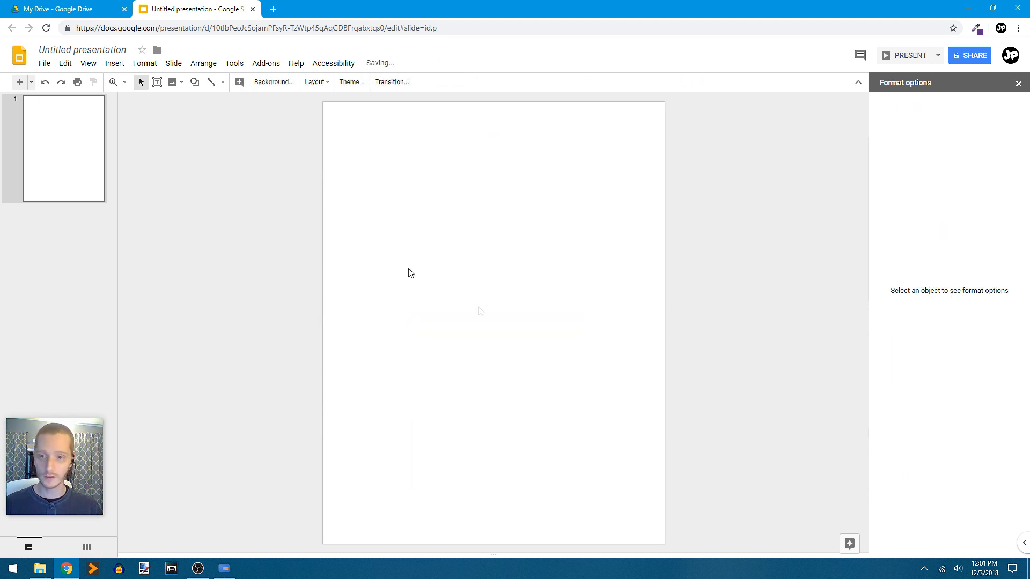
- Draw a circle about 1.62 in across in the upper-left part of the page
click(195, 81)
mouse_move(212, 101)
click(274, 125)
drag(377, 161, 441, 222)
drag(446, 223, 442, 225)
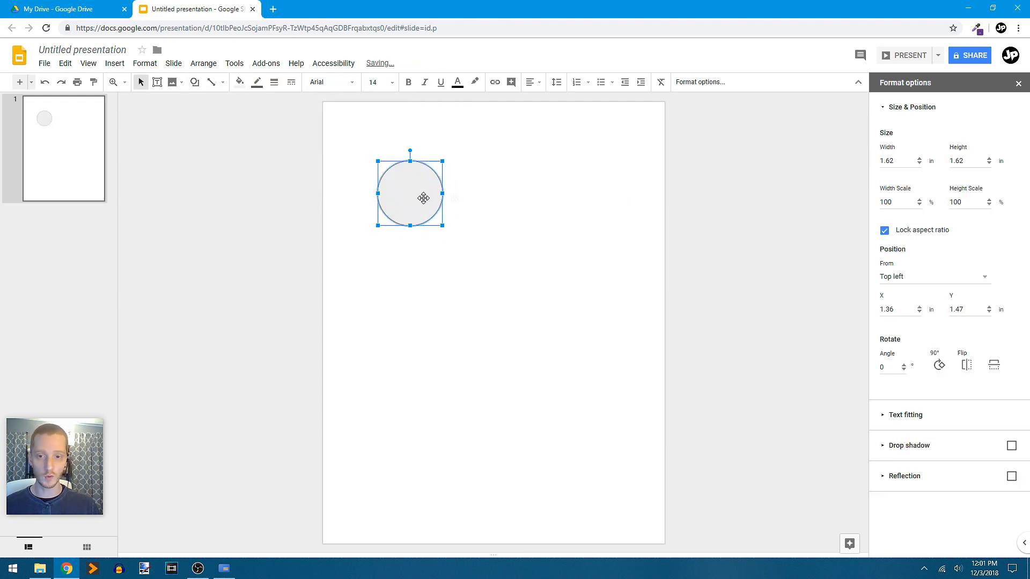
- Set the circle's width to 1 in with its aspect ratio locked, and deselect it
drag(913, 161, 821, 177)
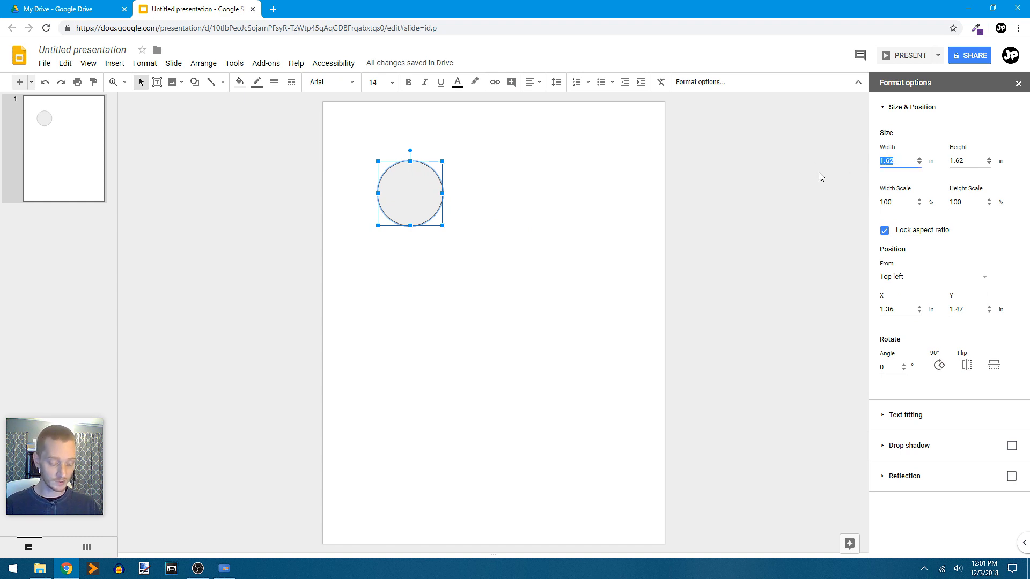
text(1)
click(907, 202)
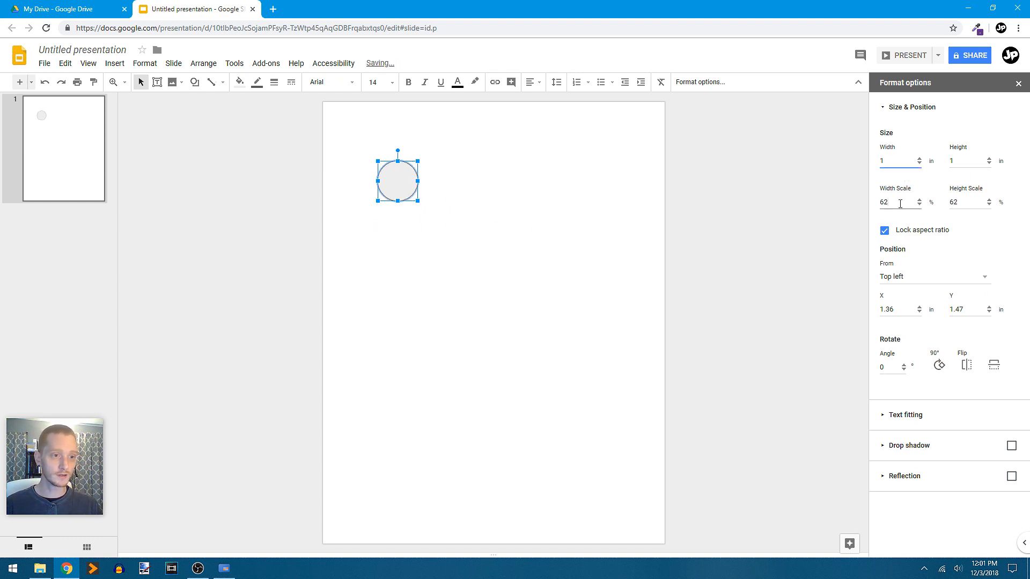
click(488, 237)
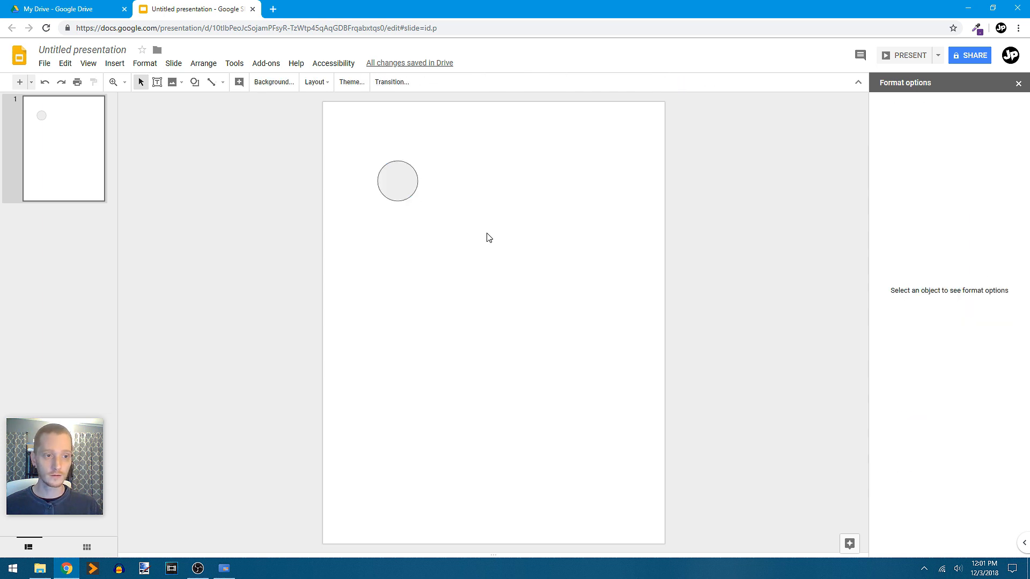
- Move the circle toward the page's upper-left corner and duplicate it until there are eight circles
click(394, 197)
drag(395, 179, 428, 165)
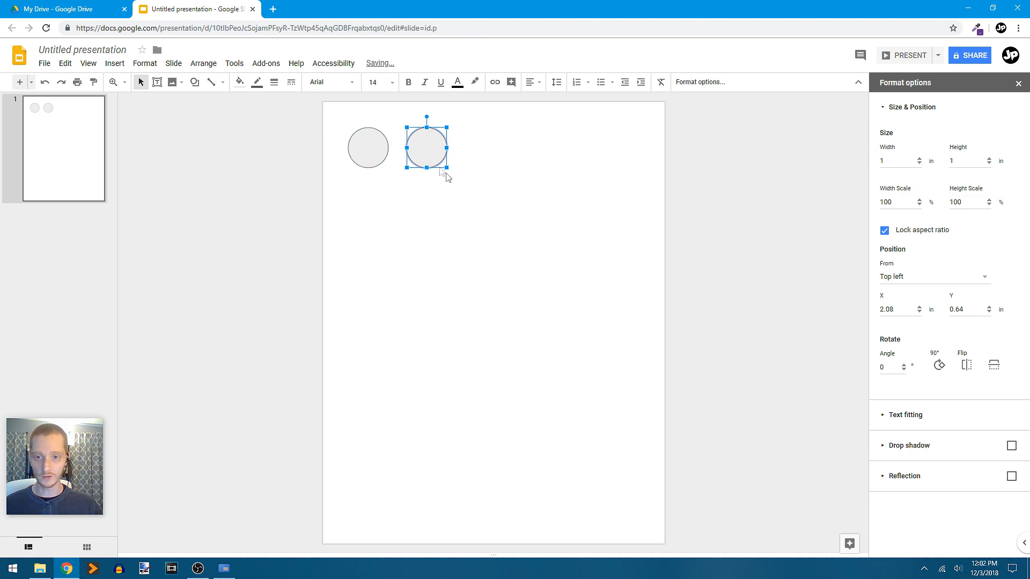
key(ctrl+d)
key(ctrl+d)
key(ctrl+d)
key(ctrl+d)
key(ctrl+d)
key(ctrl+d)
- Arrange the duplicated circles into two rows of four across the upper part of the page
drag(465, 188, 366, 211)
drag(464, 177, 426, 210)
drag(455, 178, 490, 218)
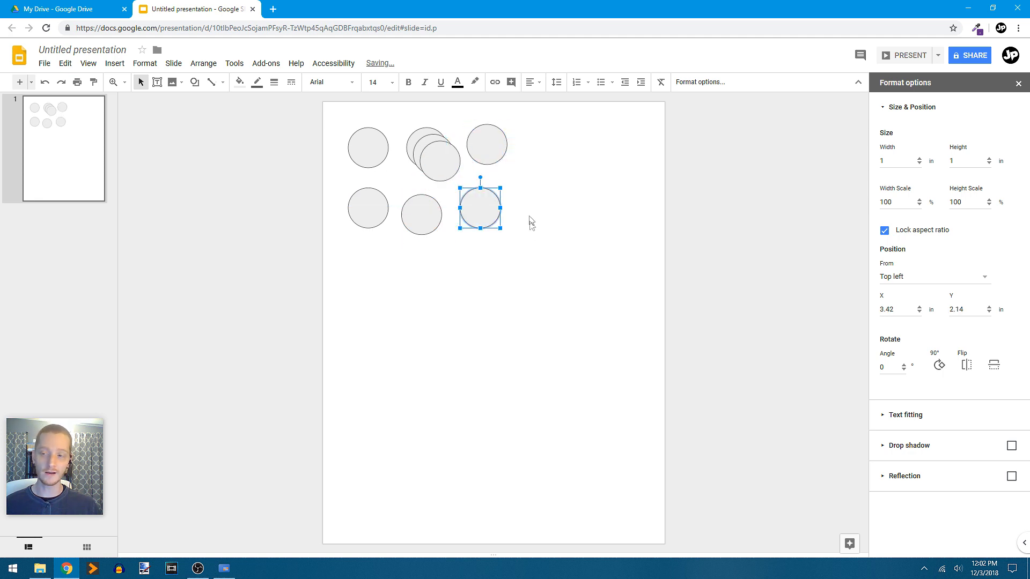
drag(440, 154, 533, 145)
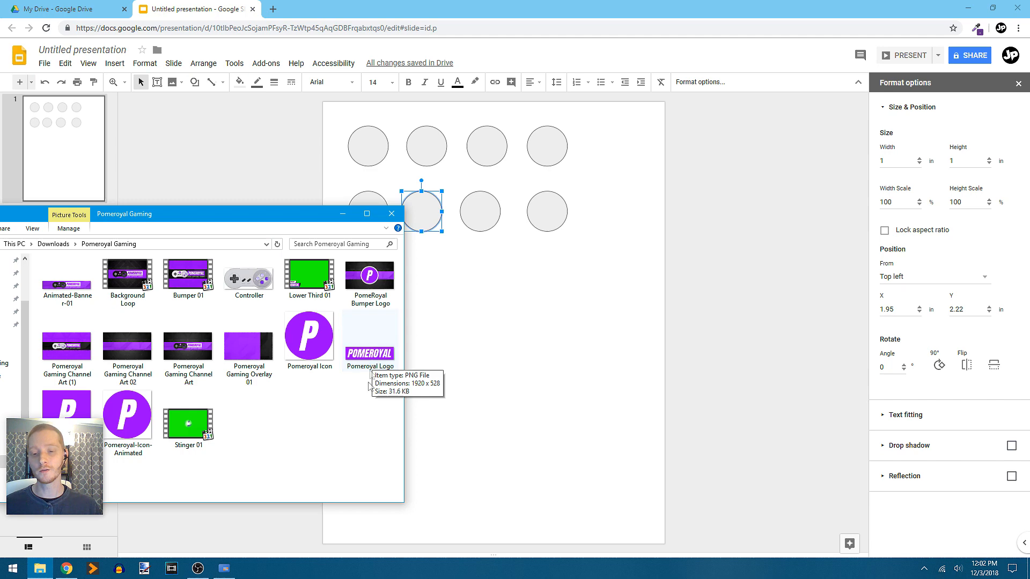
- Insert the Pomeroyal Logo image from the Pomeroyal Gaming folder and place it below the circles
drag(374, 364, 536, 386)
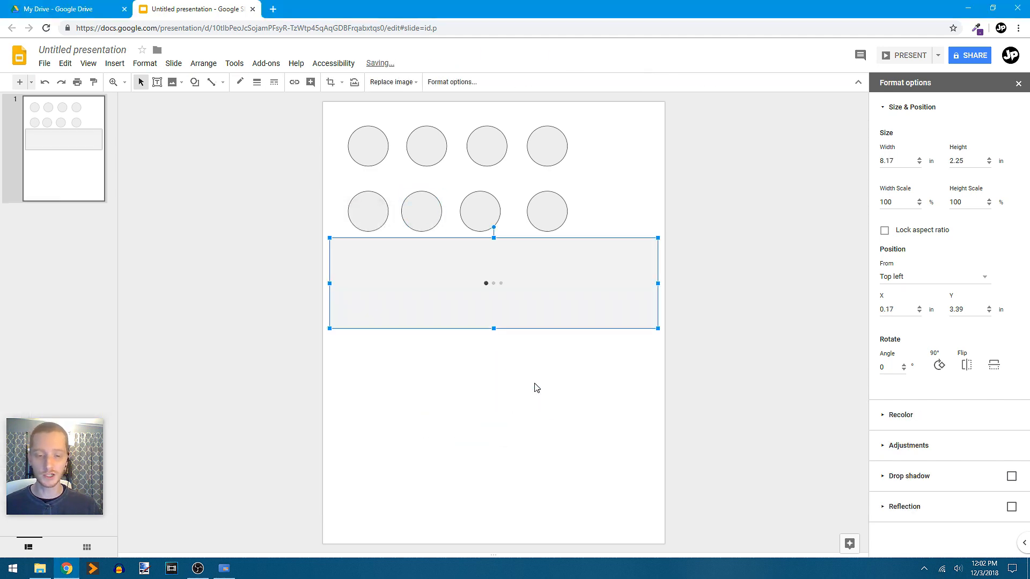
drag(522, 307, 544, 385)
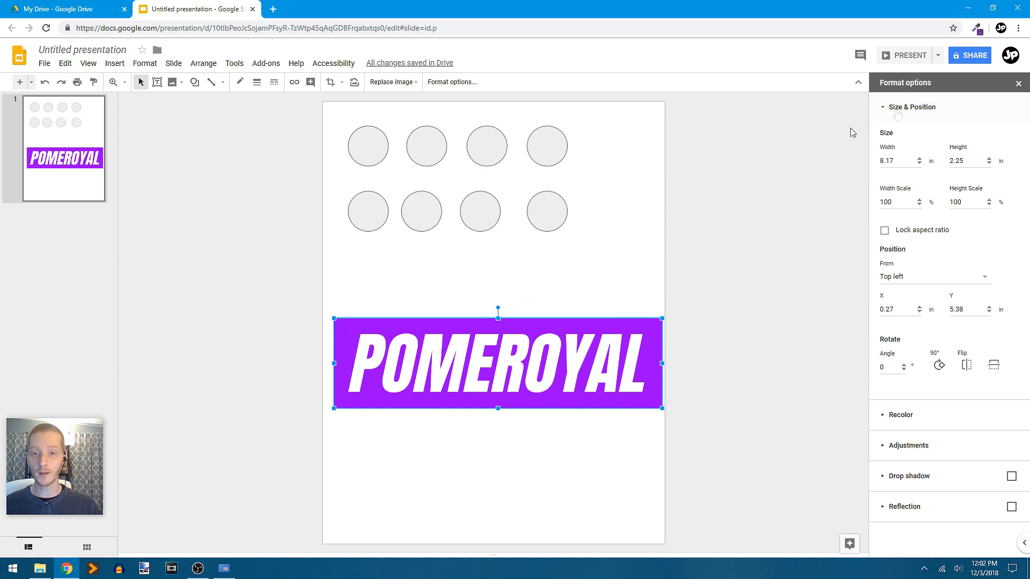
- Lock the logo image's aspect ratio, set its width to 4 in, and deselect it
click(884, 232)
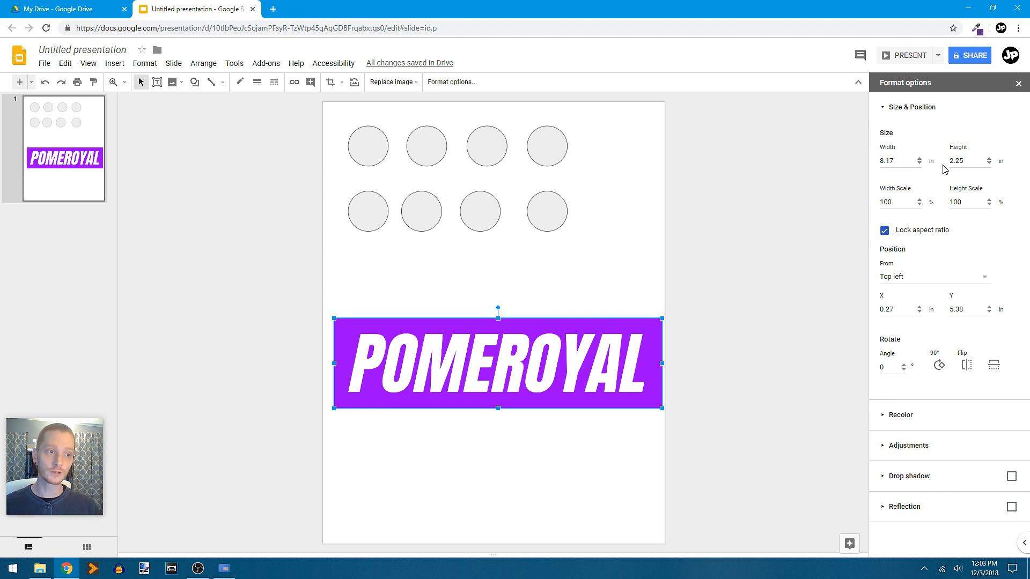
click(899, 161)
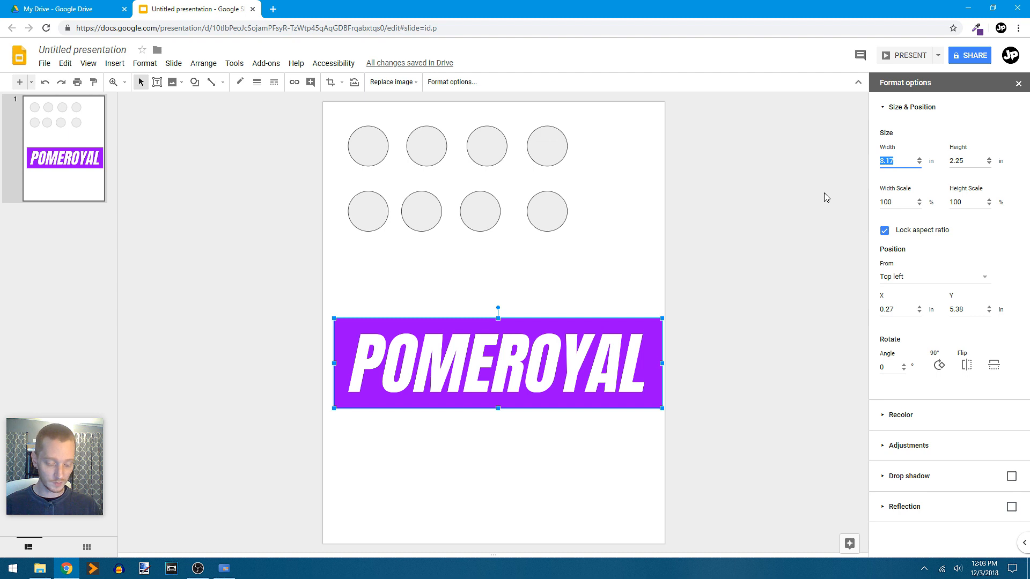
text(4)
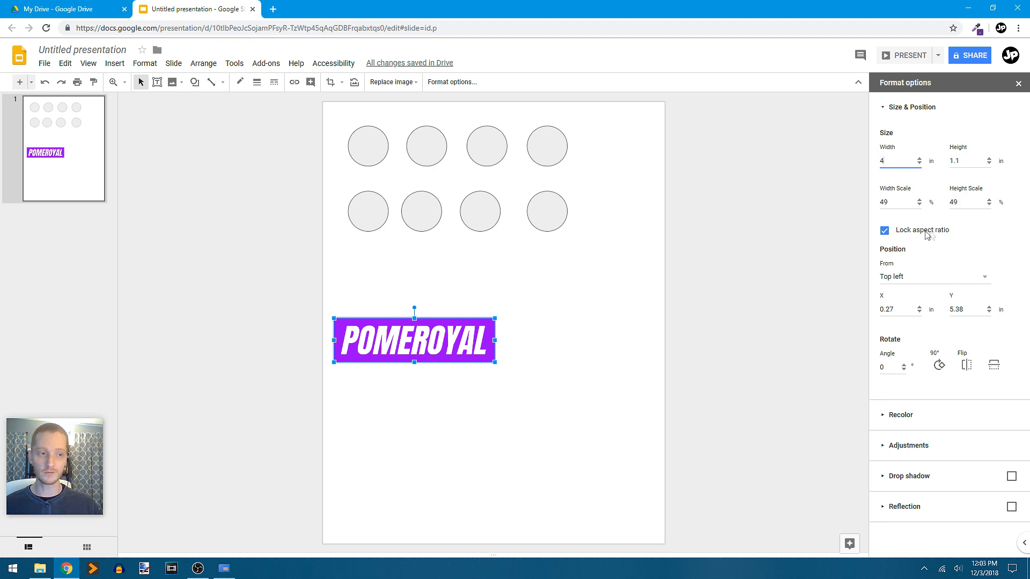
key(Return)
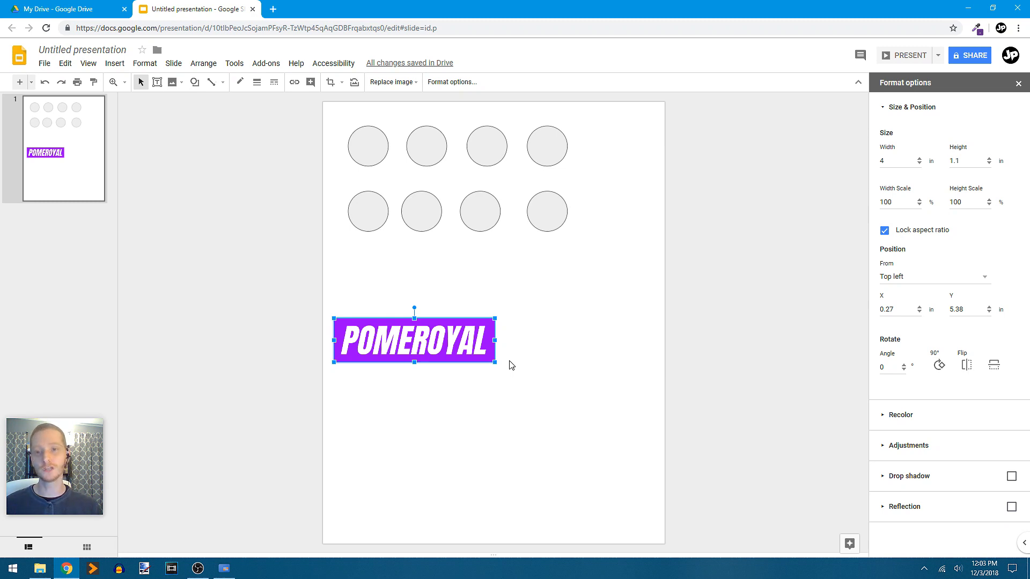
click(539, 352)
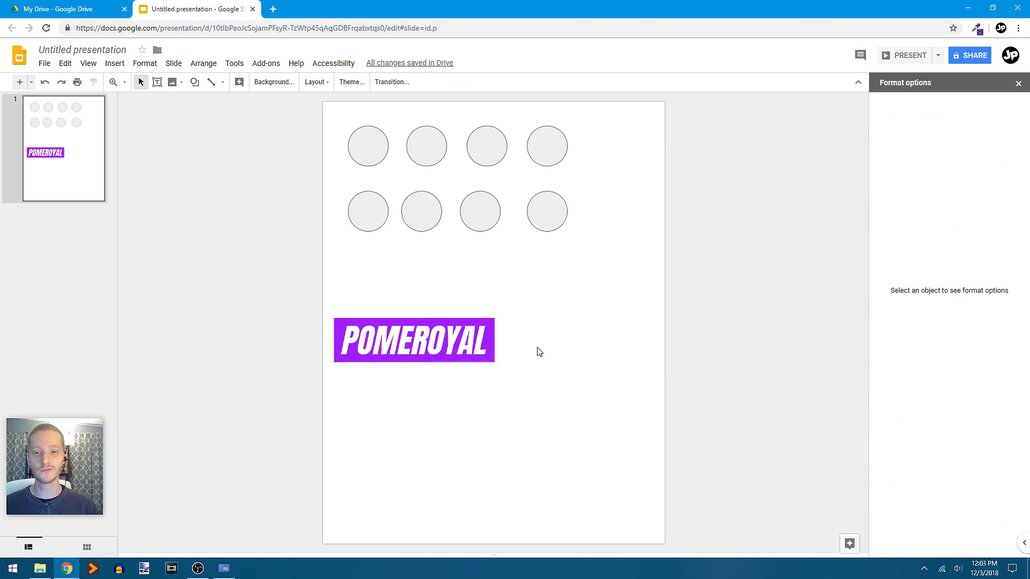